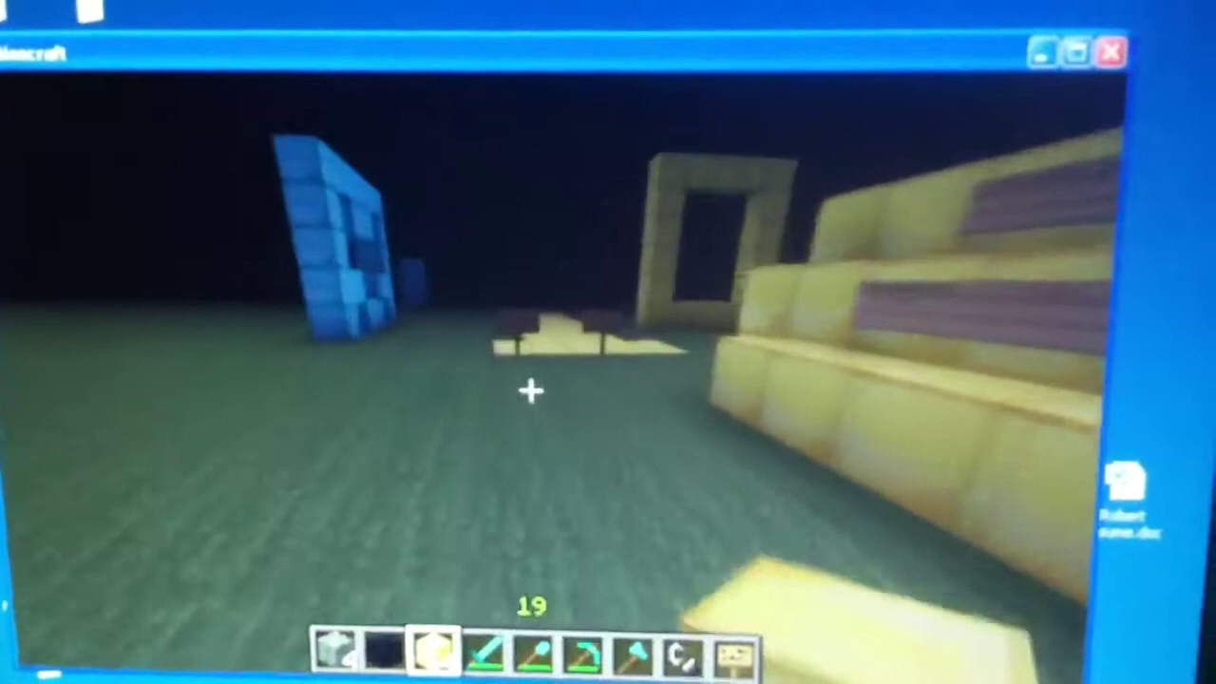
Step: Walk forward through the dark spawn area onto the sandstone path
key(w)
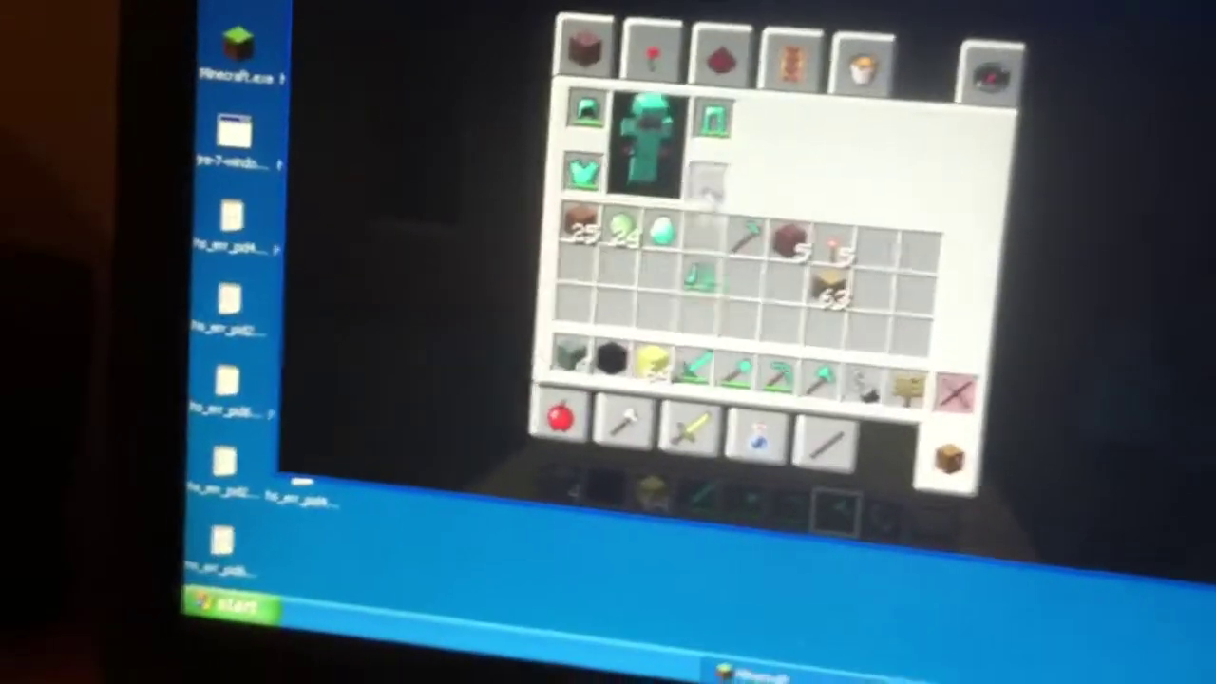
Step: Unequip the diamond leggings, boots and chestplate into the inventory grid
shift+click(741, 147)
shift+click(736, 209)
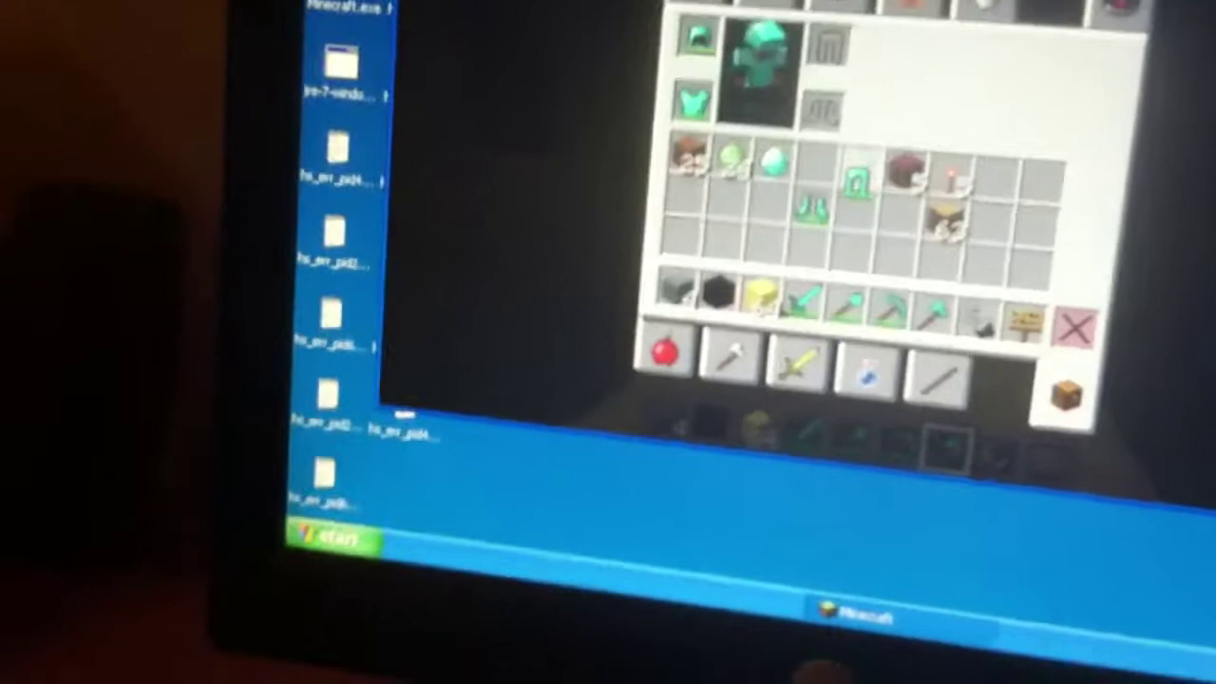
shift+click(694, 81)
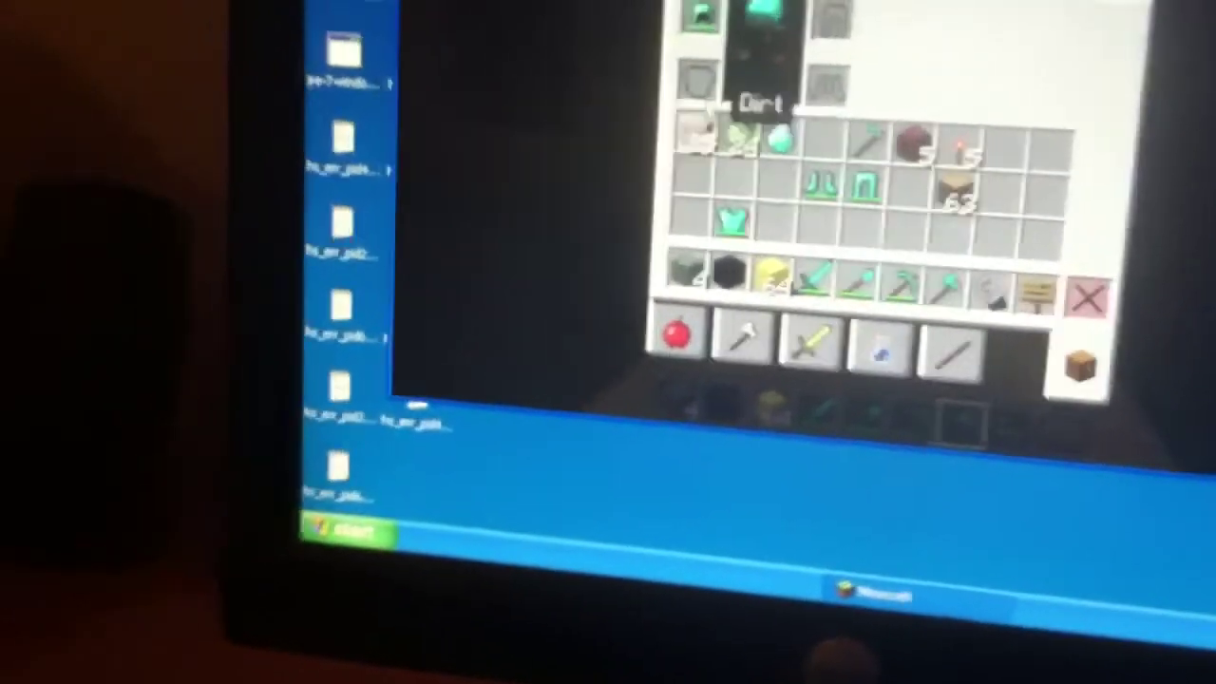